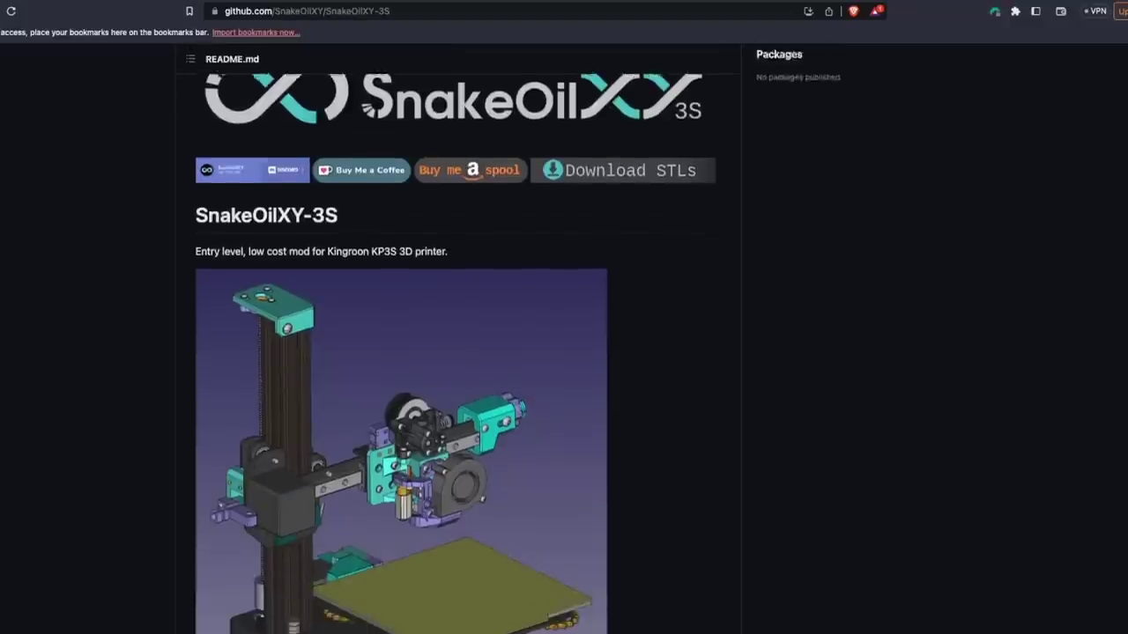
Scroll down the Makerbase About us page toward the Makerbase History timeline
scroll(401, 352, down, 2)
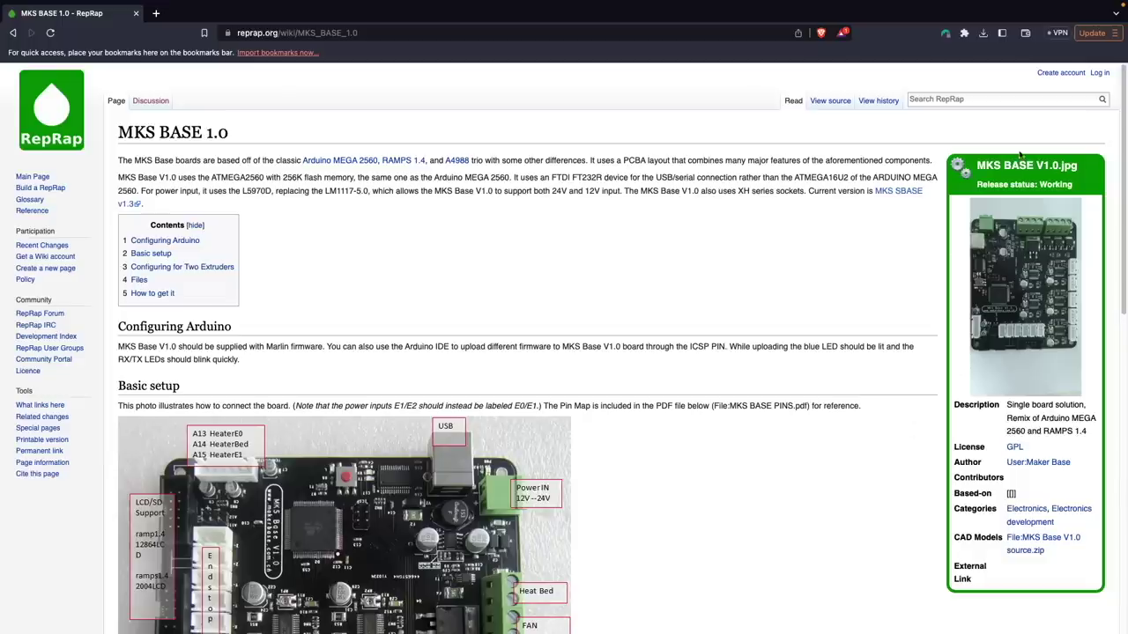
Drag further down the RepRap wiki MKS BASE 1.0 page to read its setup sections
drag(1124, 119, 1108, 259)
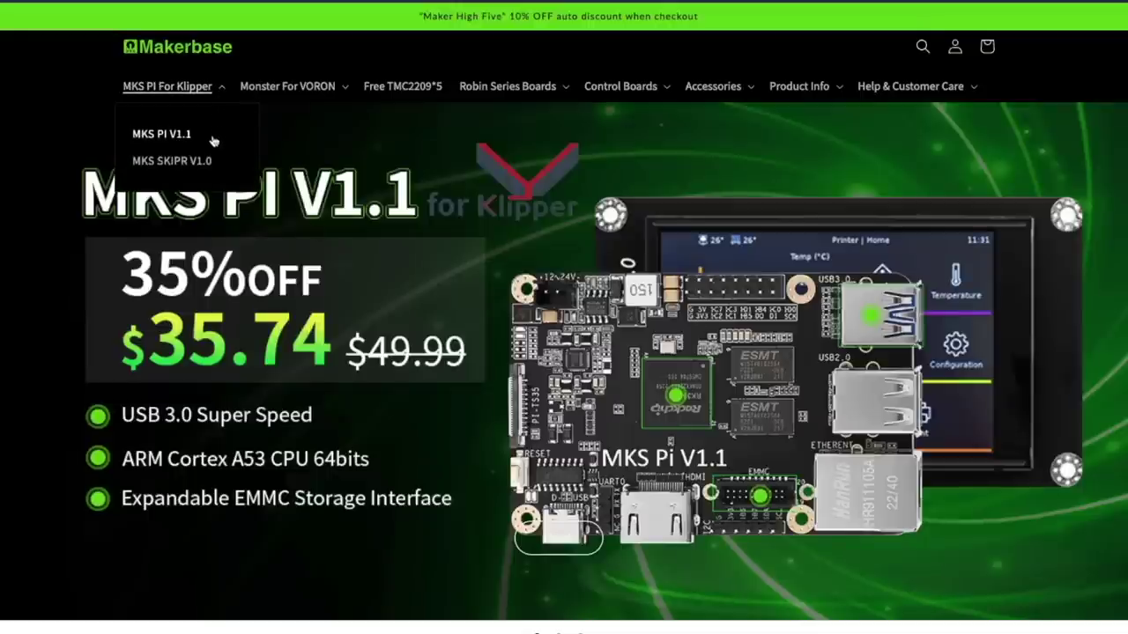
Open the MKS SKIPR V1.0 product page from the MKS PI For Klipper menu
click(210, 164)
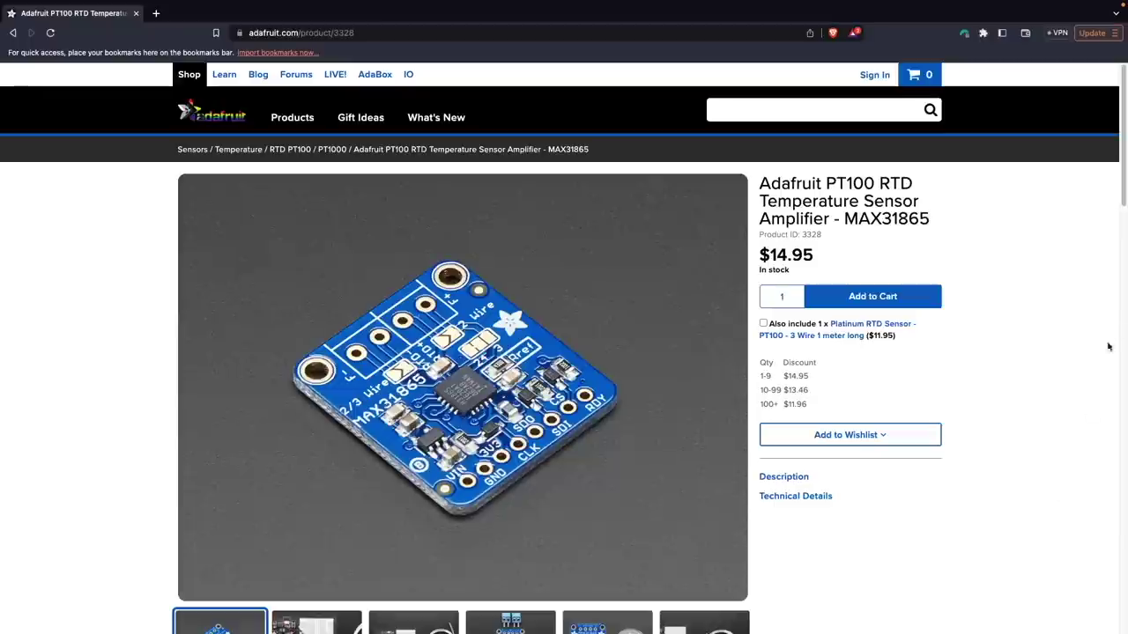
Scroll down the Adafruit MAX31865 PT100 amplifier product page
scroll(1123, 198, down, 2)
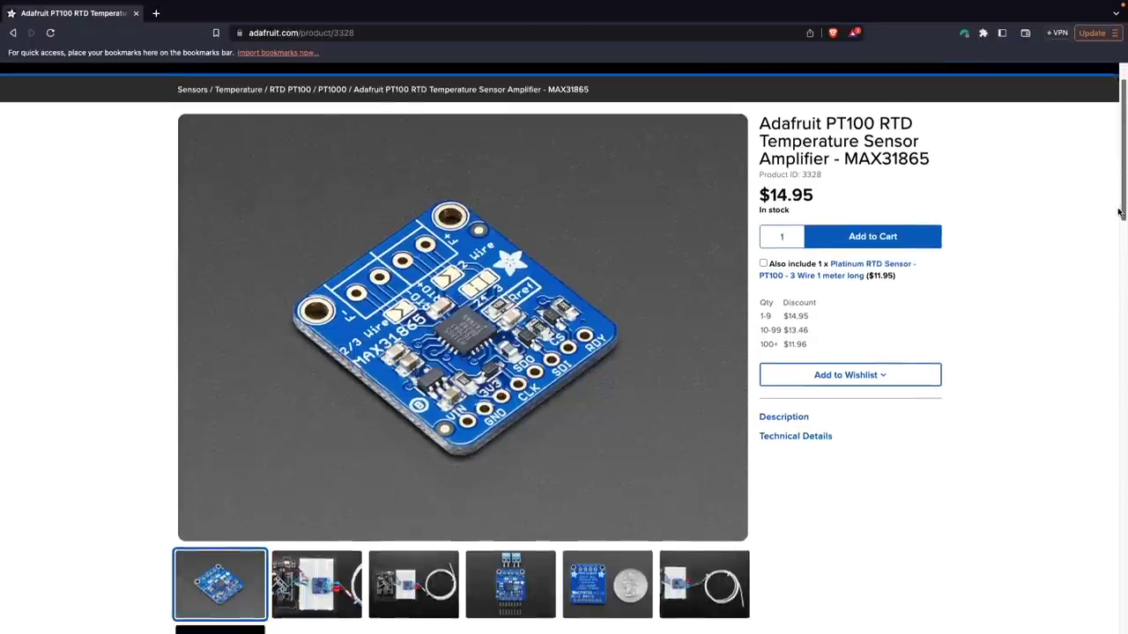
scroll(1111, 233, down, 2)
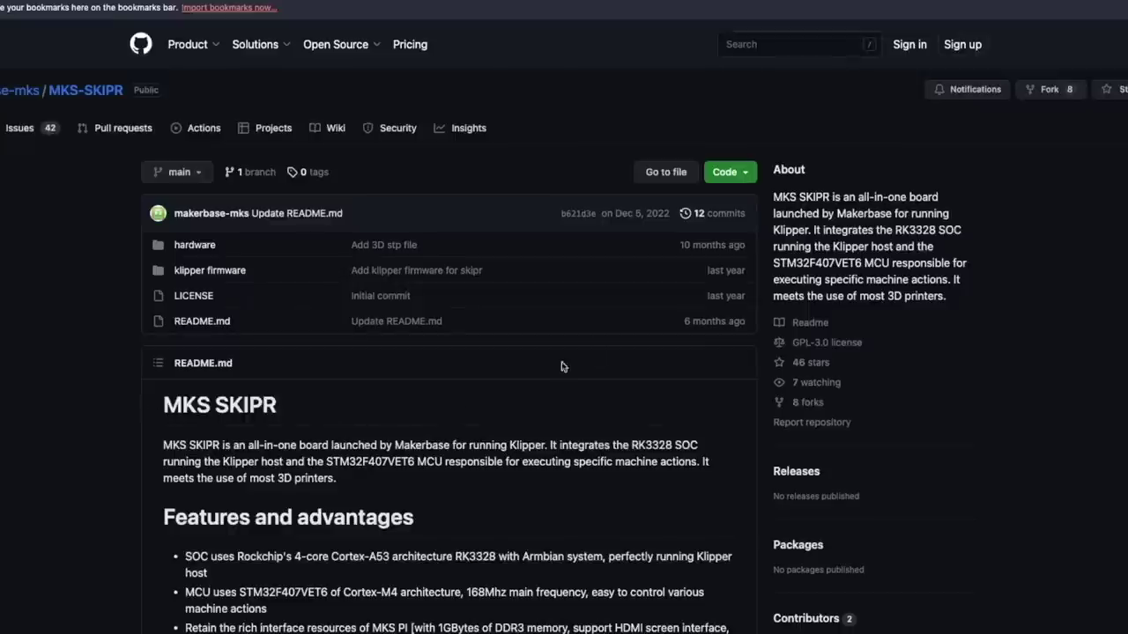
Scroll through the MKS SKIPR PIN schematic and bring up the image's context menu
scroll(937, 330, down, 3)
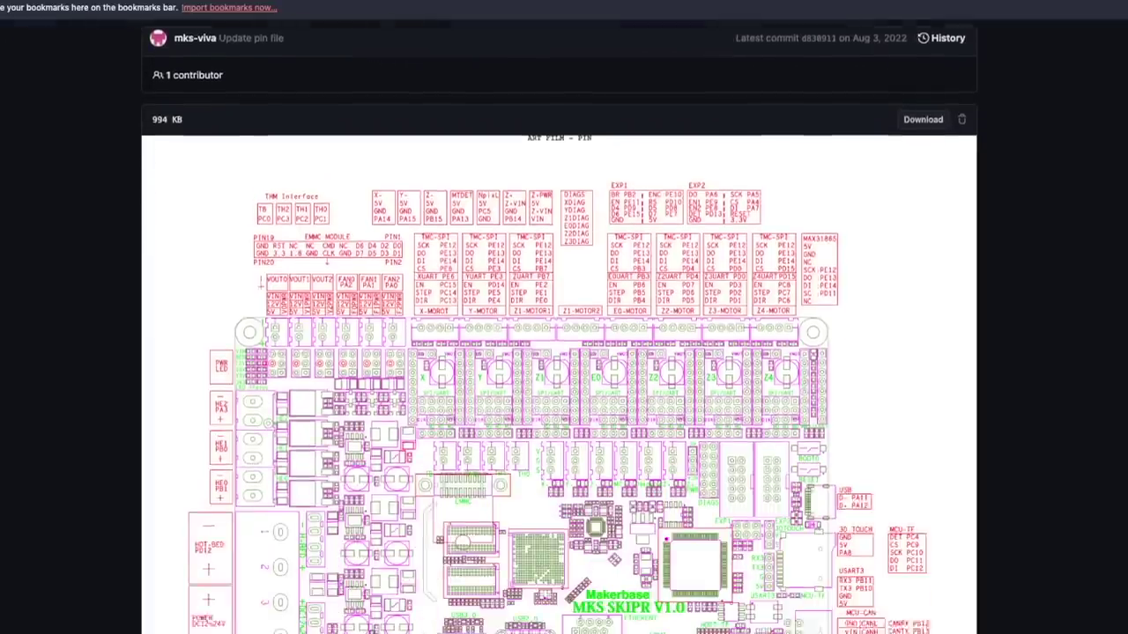
scroll(563, 353, down, 3)
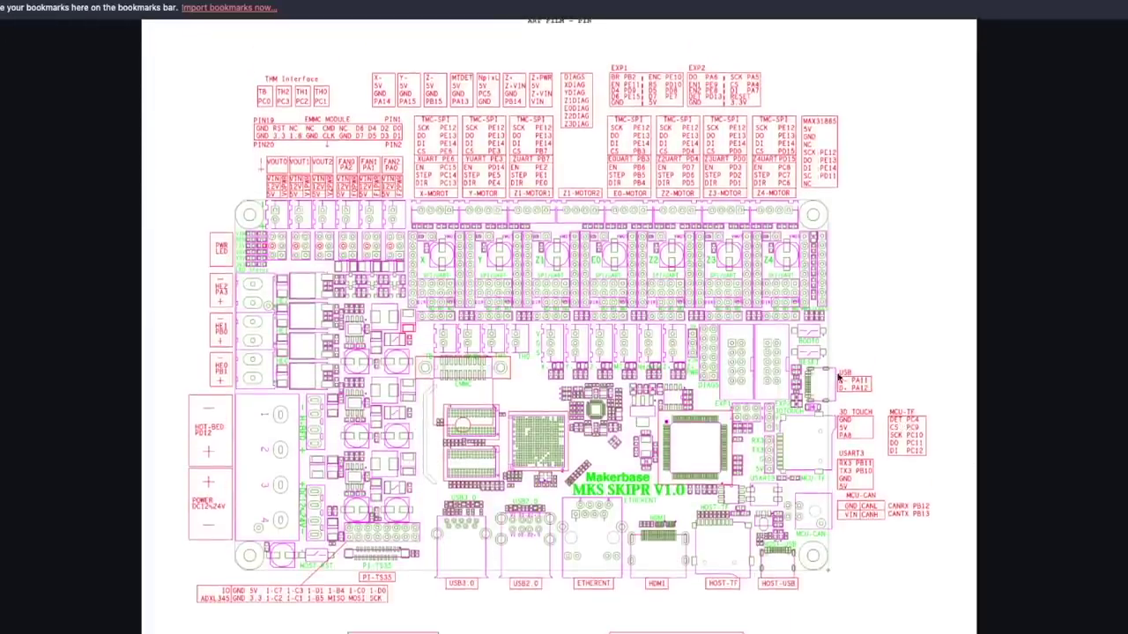
right_click(483, 394)
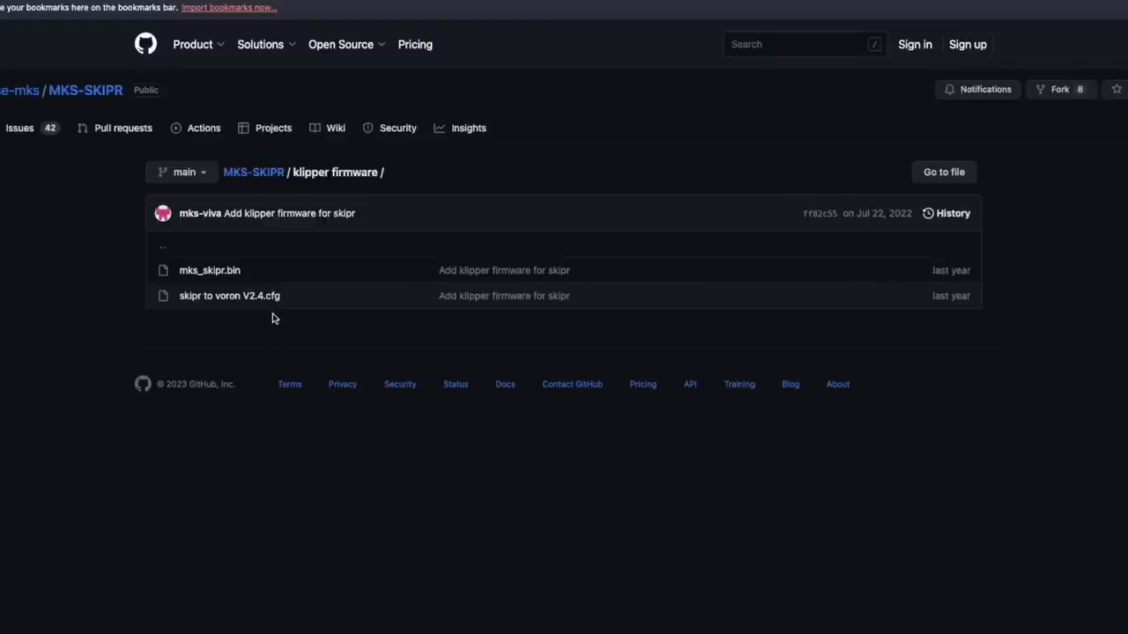
Open skipr to voron V2.4.cfg and scroll through the Voron config file
click(277, 297)
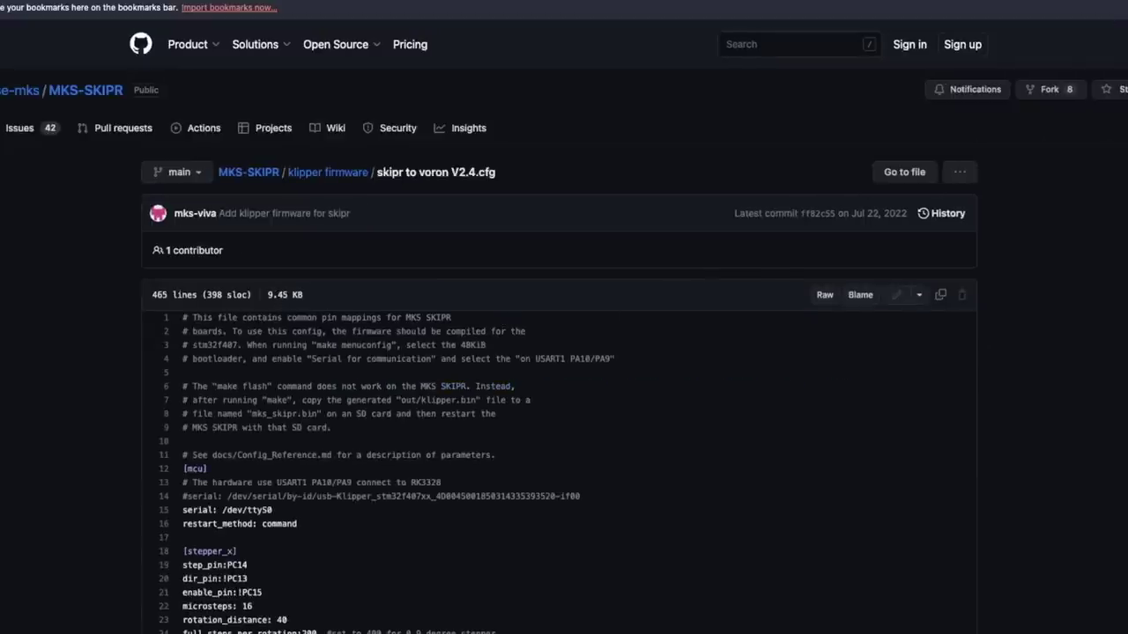
scroll(559, 352, down, 5)
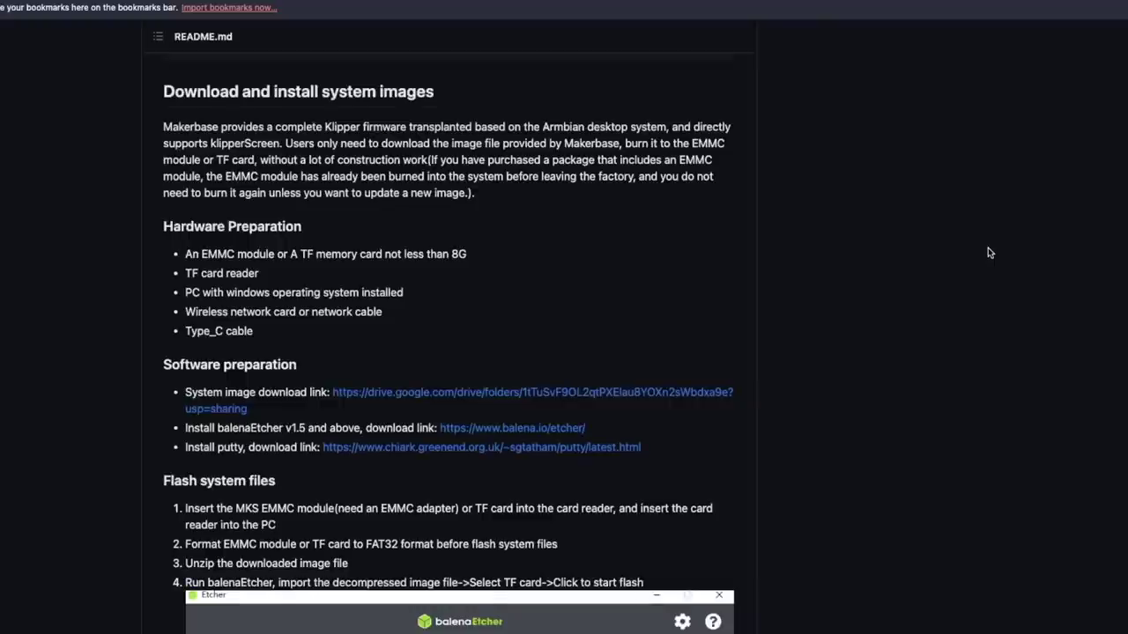
scroll(988, 247, down, 5)
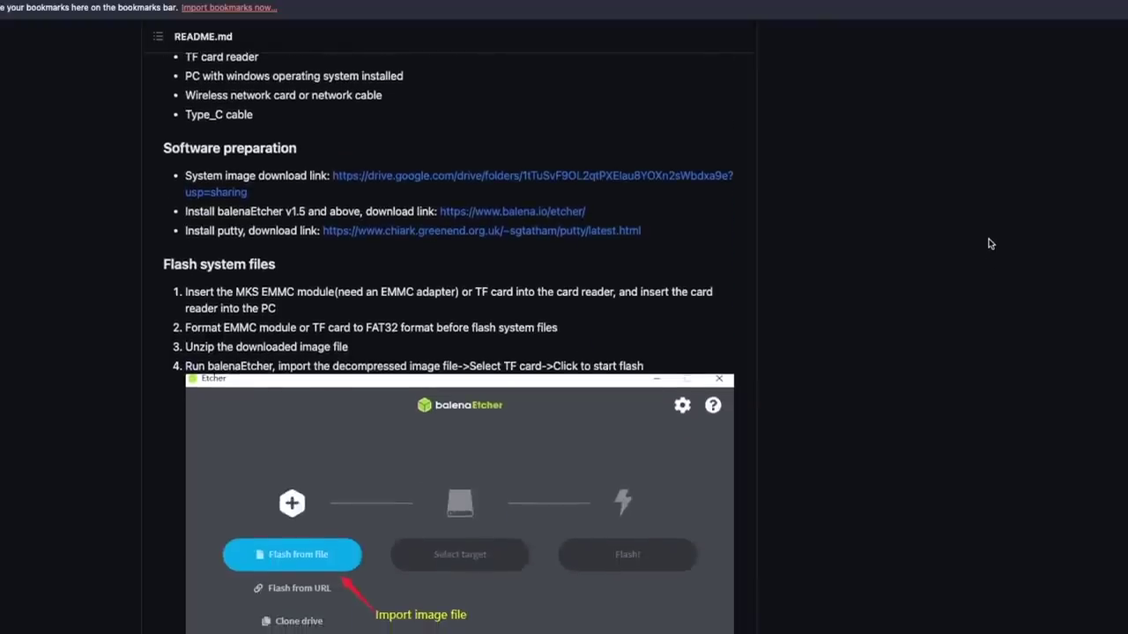
scroll(990, 244, down, 10)
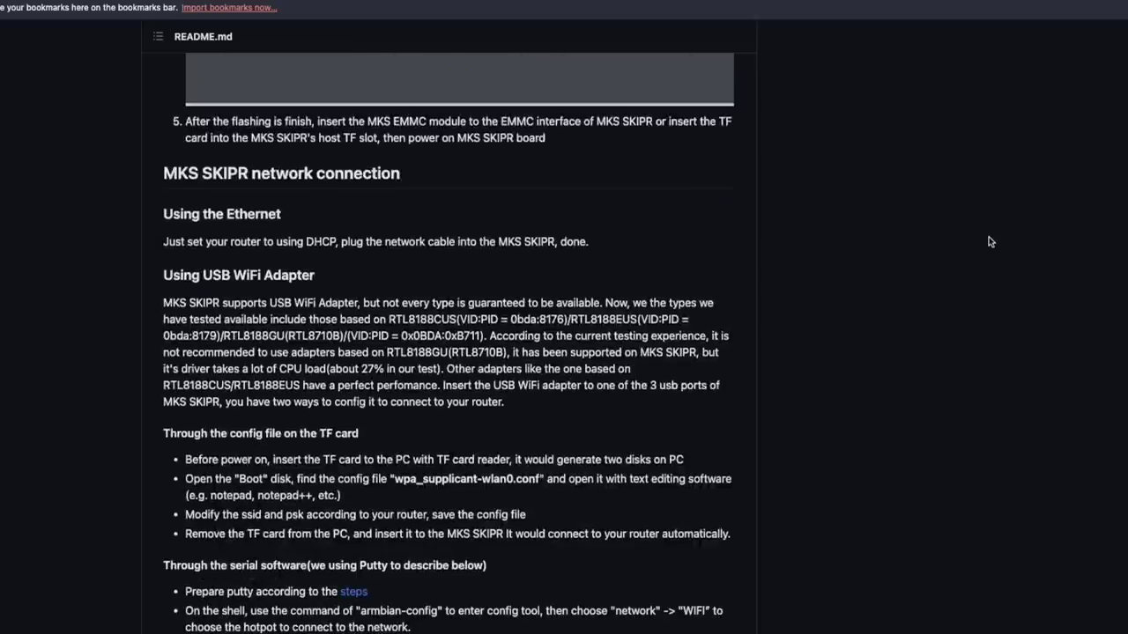
scroll(990, 241, down, 7)
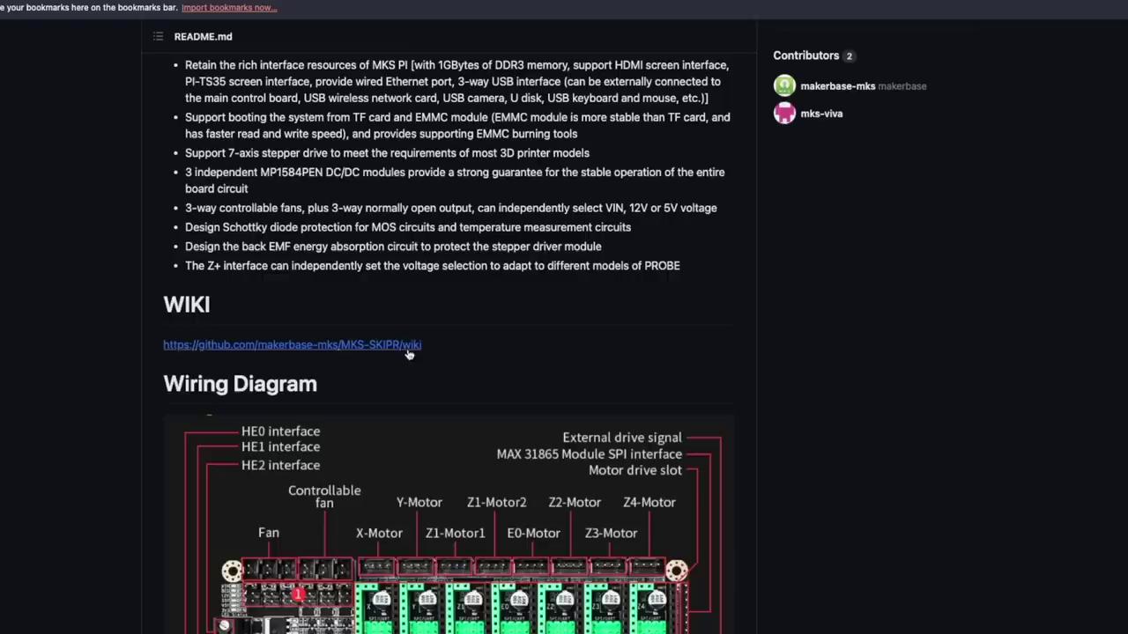
Open the MKS-SKIPR wiki from the README and scroll down its Home page
click(409, 353)
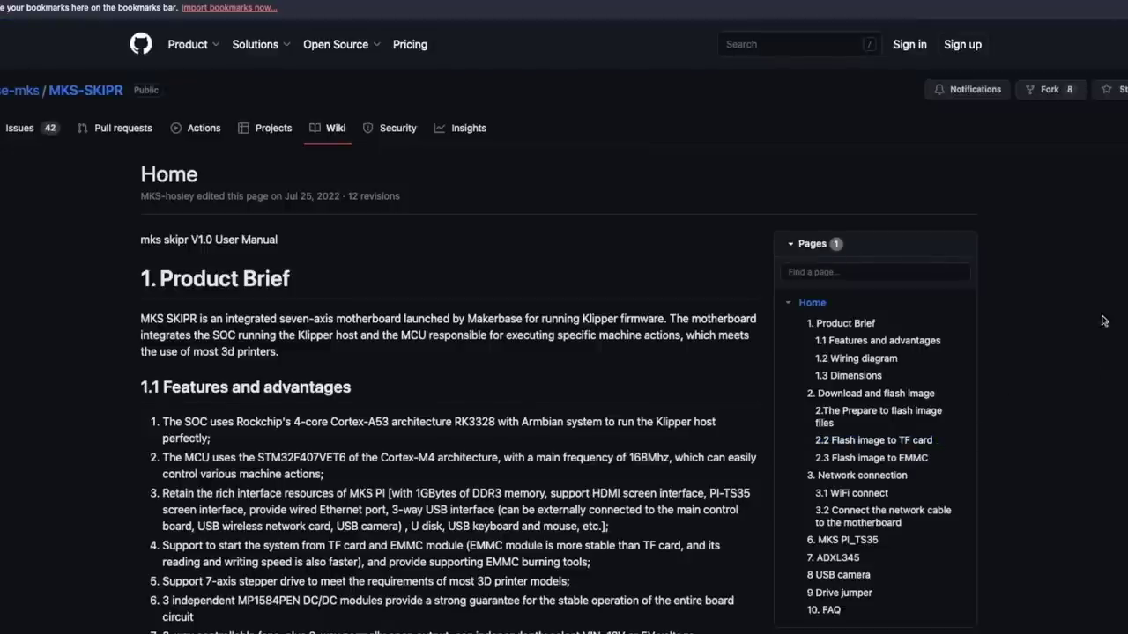
scroll(1050, 496, down, 15)
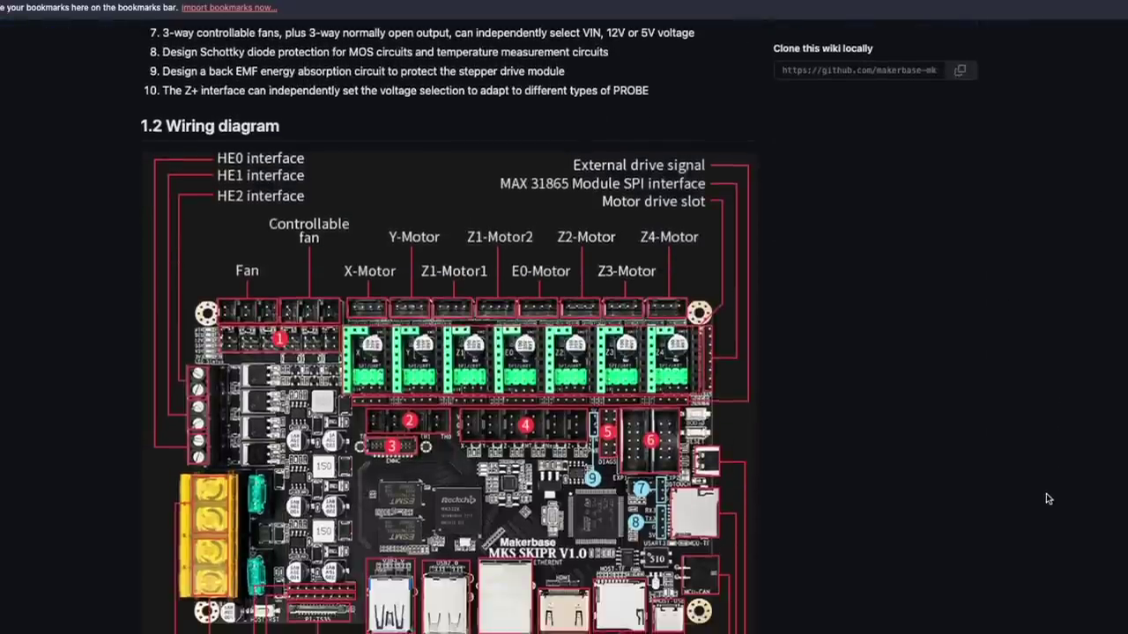
scroll(1048, 498, down, 7)
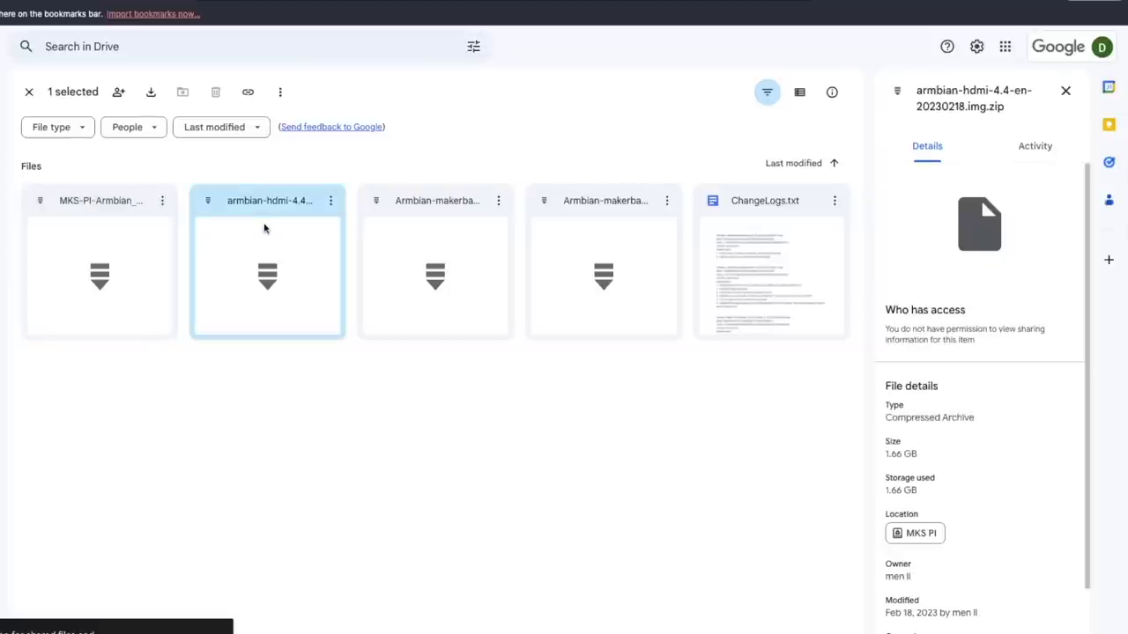
Download Armbian-makerbase-k5.16.20-EN-20230321.img.zip past the scan warning, then scroll to Etcher's download table
scroll(564, 352, down, 1)
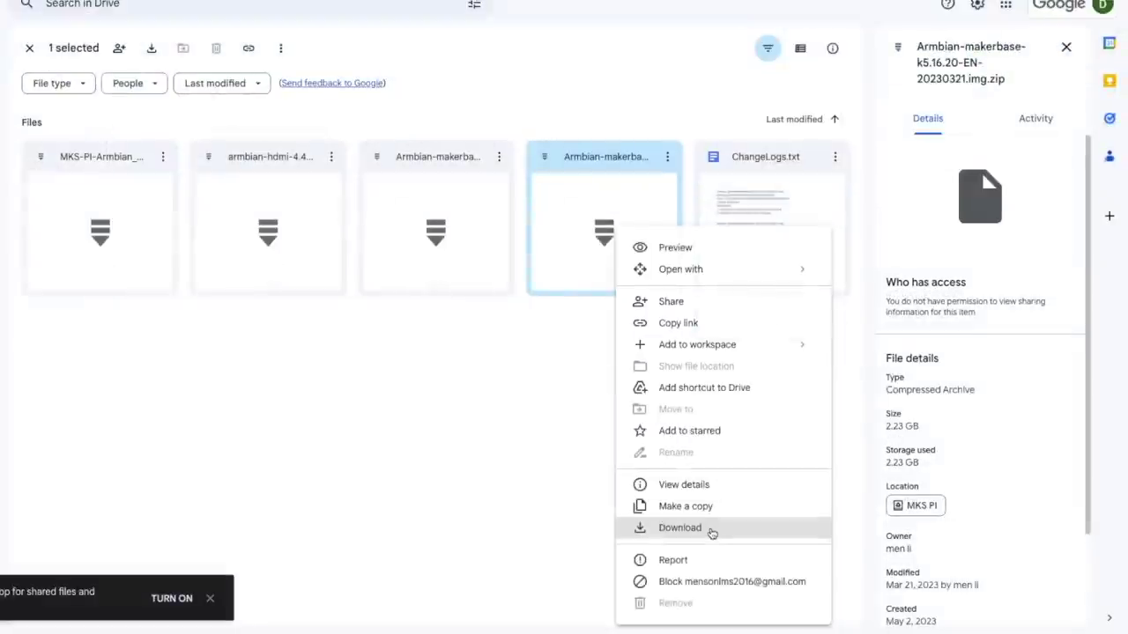
click(712, 531)
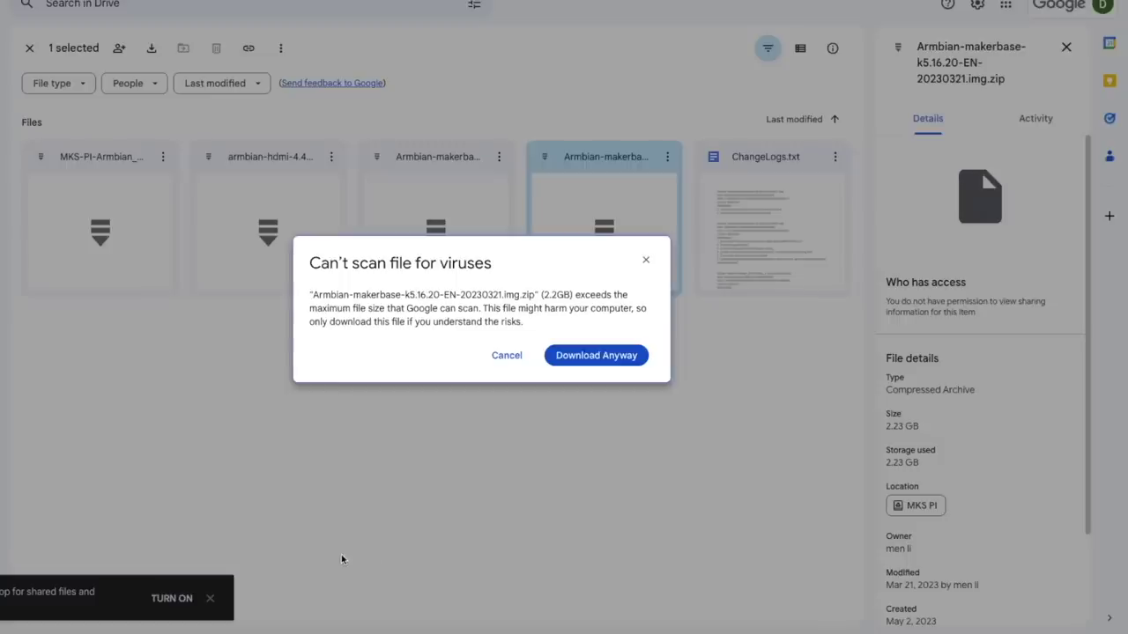
click(622, 356)
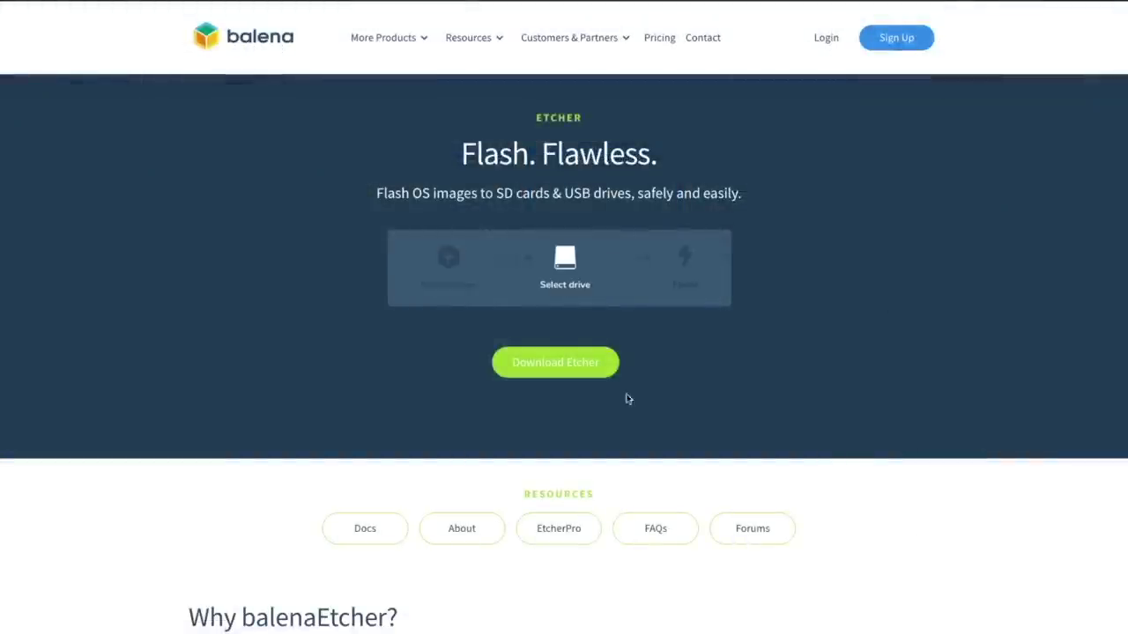
scroll(916, 543, down, 10)
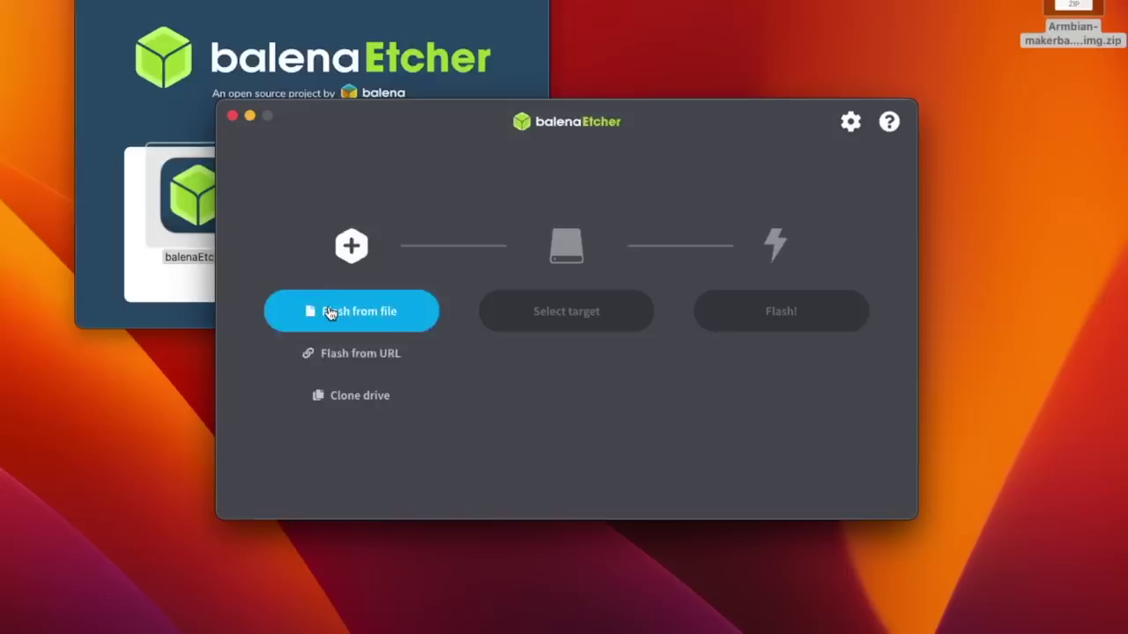
Flash the downloaded Armbian zip onto the CalDigit SD card with balenaEtcher
click(331, 314)
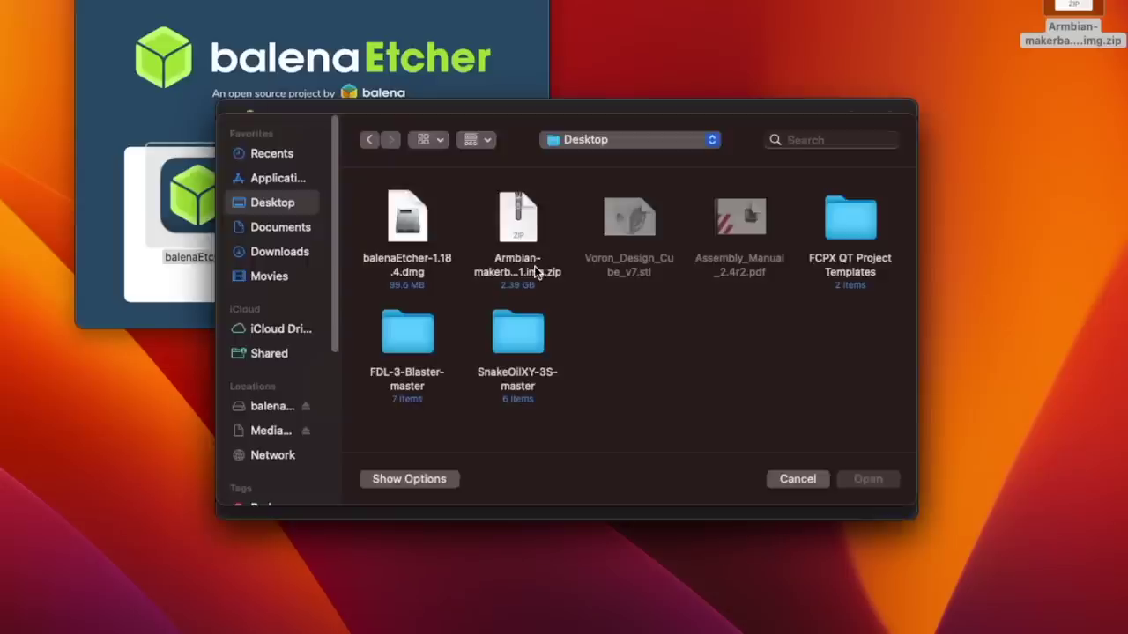
double_click(535, 265)
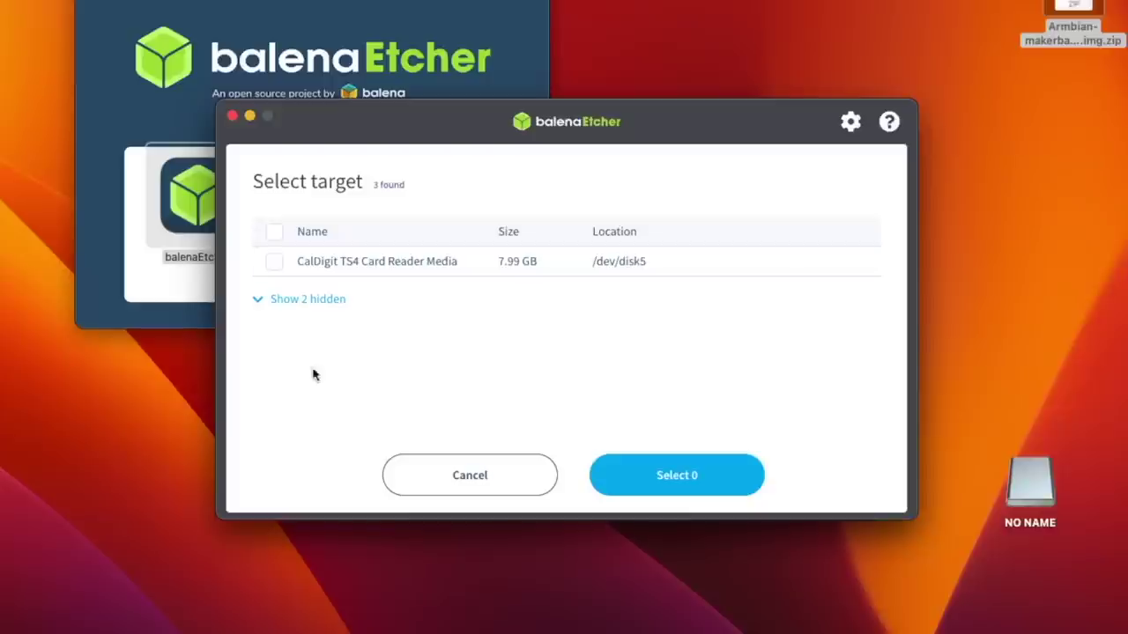
click(274, 264)
click(635, 487)
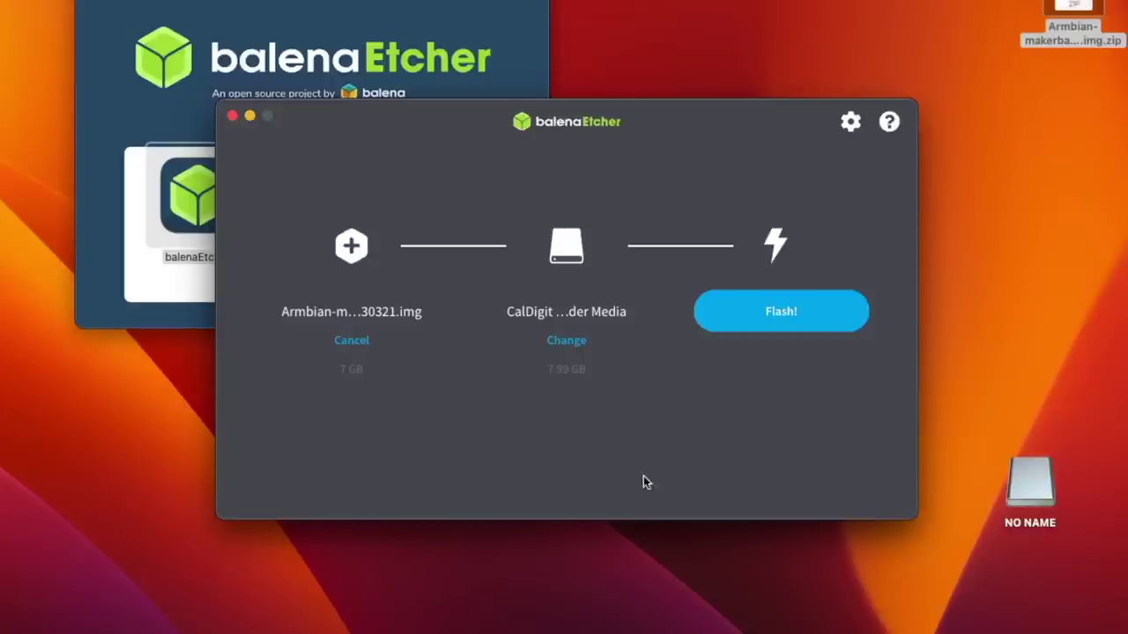
click(796, 333)
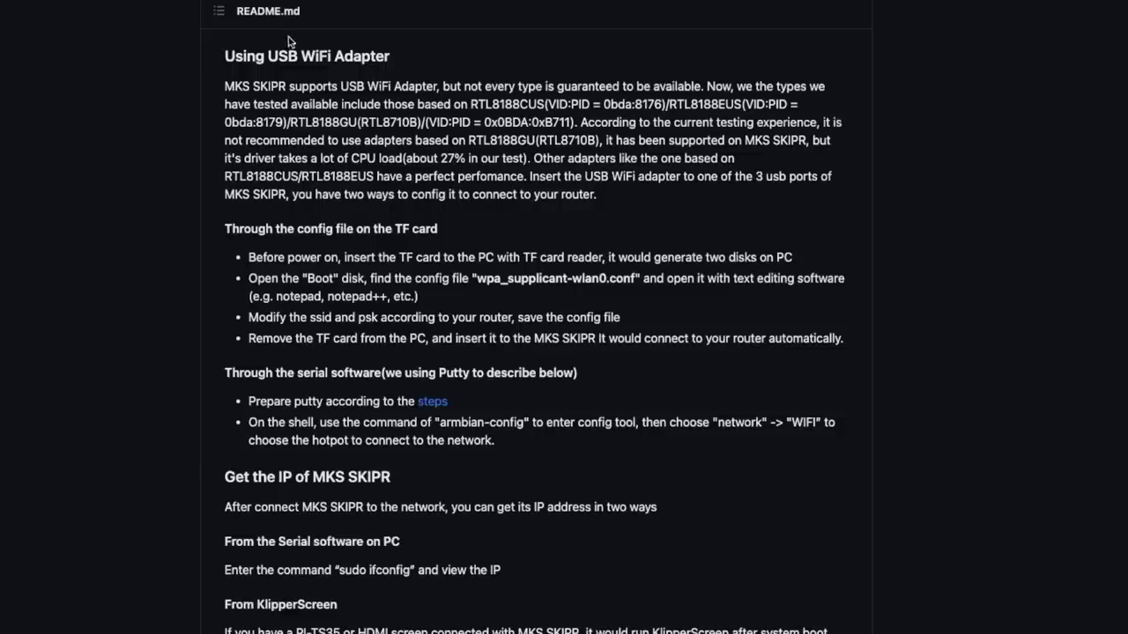
Open the README's 'steps' link for connecting over serial with PuTTY
click(436, 402)
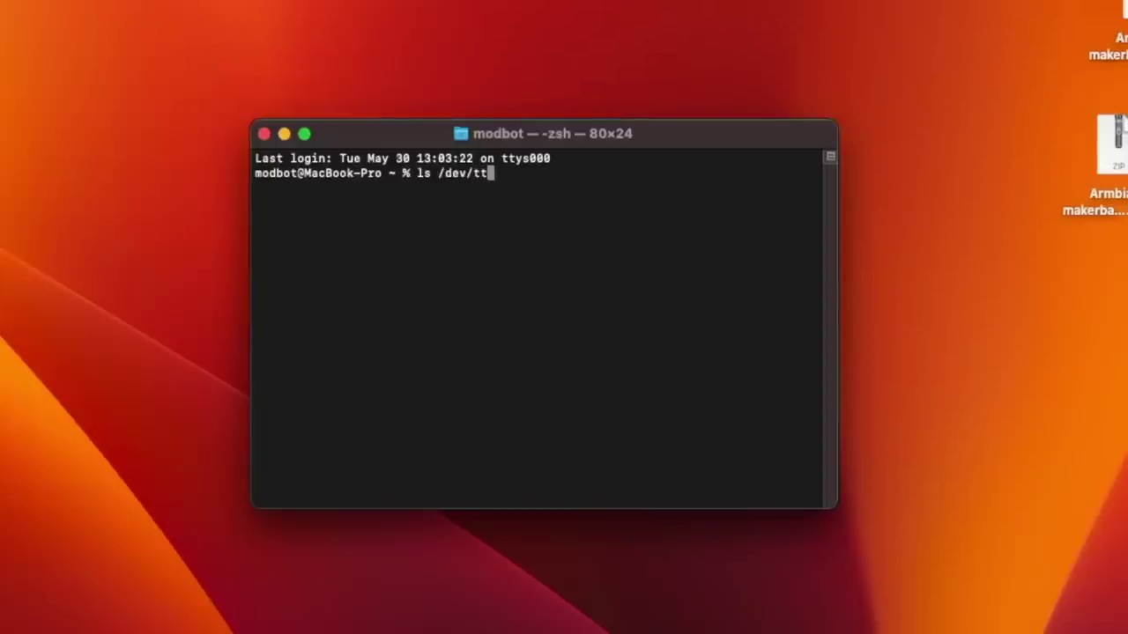
Connect to /dev/tty.usbserial-211240 at 1500000 baud, run armbian-config, and enter its System menu
key(Return)
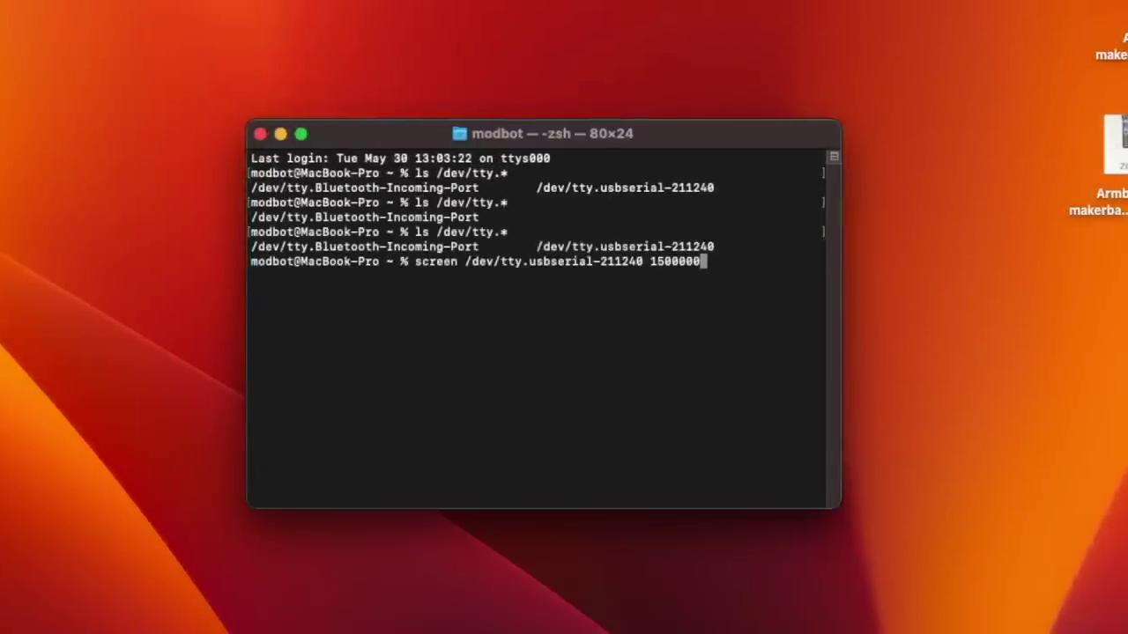
key(Return)
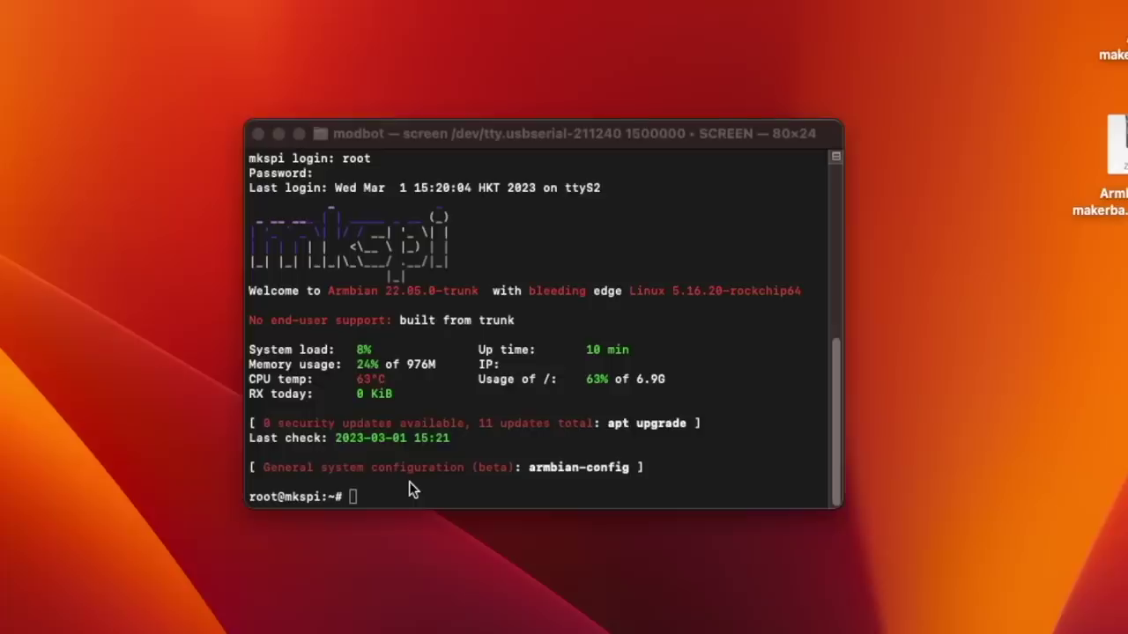
click(409, 490)
text(armbian-config)
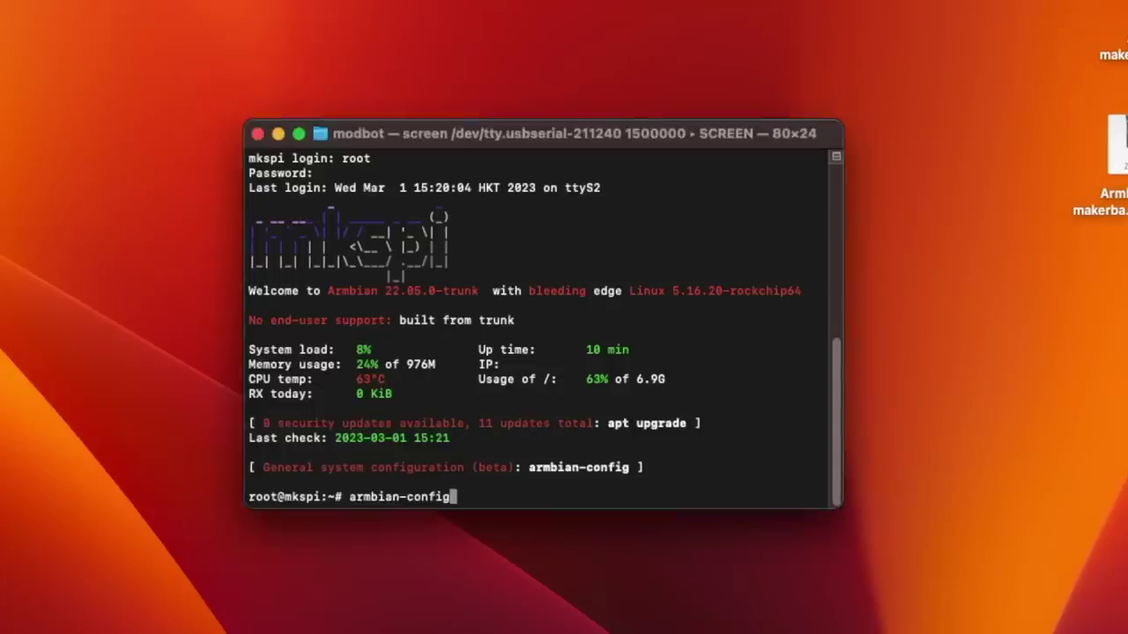
key(Return)
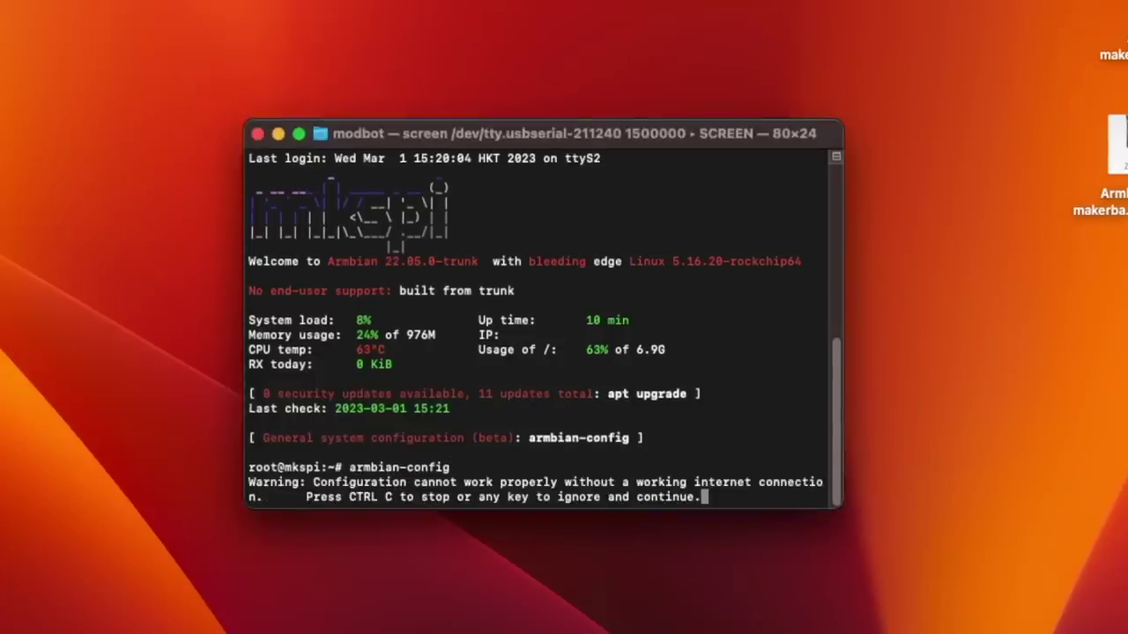
key(Return)
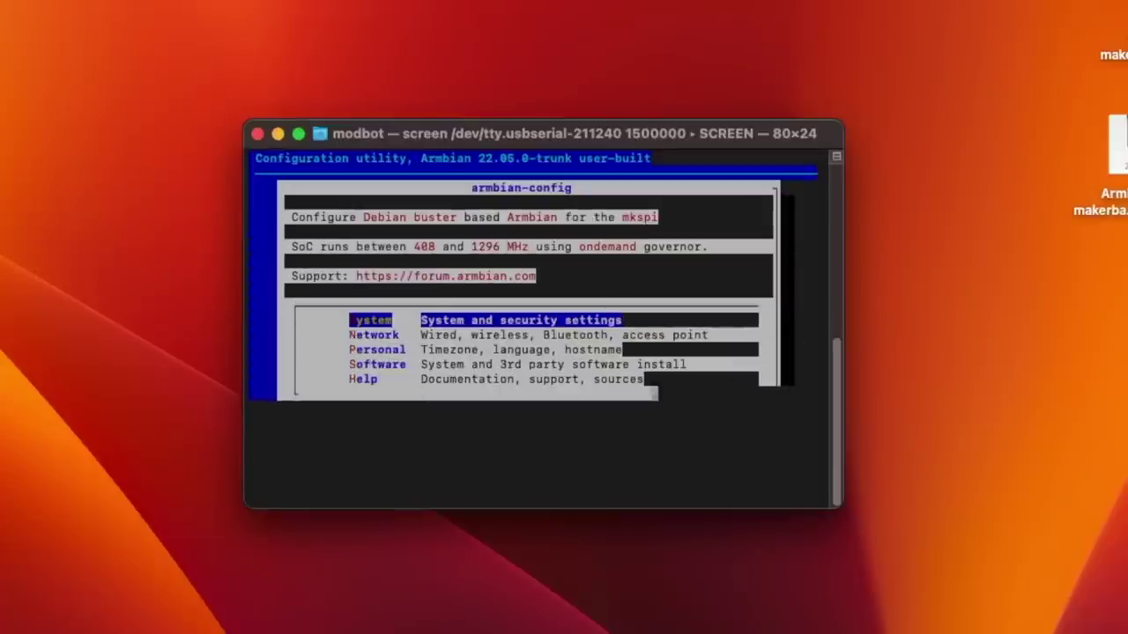
key(Return)
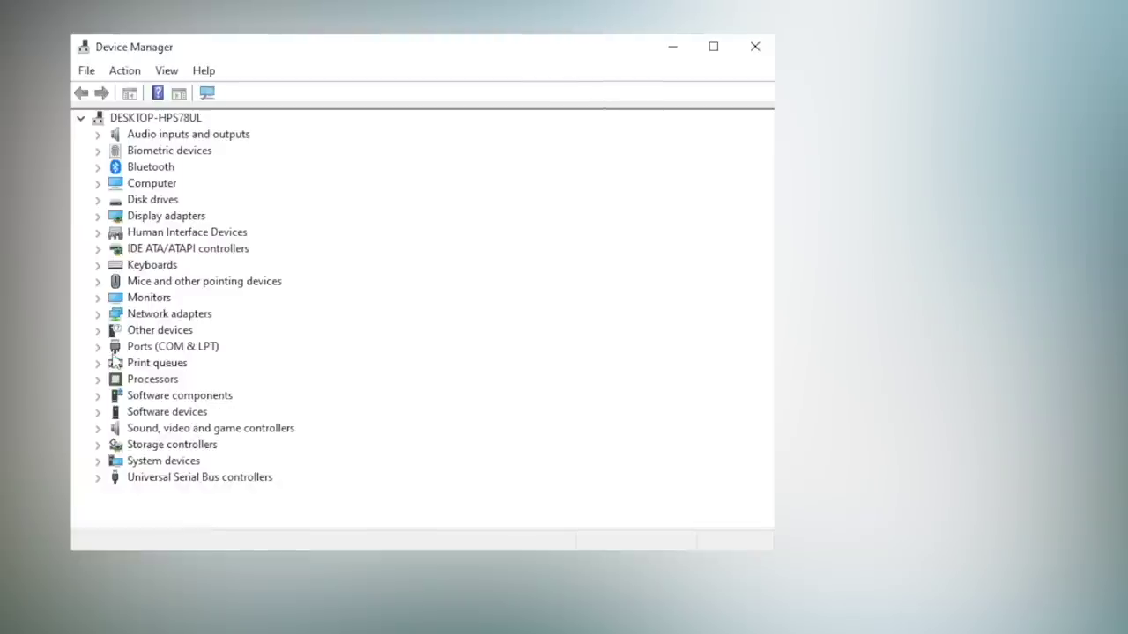
Expand Ports (COM & LPT) and select the USB-SERIAL CH340 (COM3) device
click(98, 347)
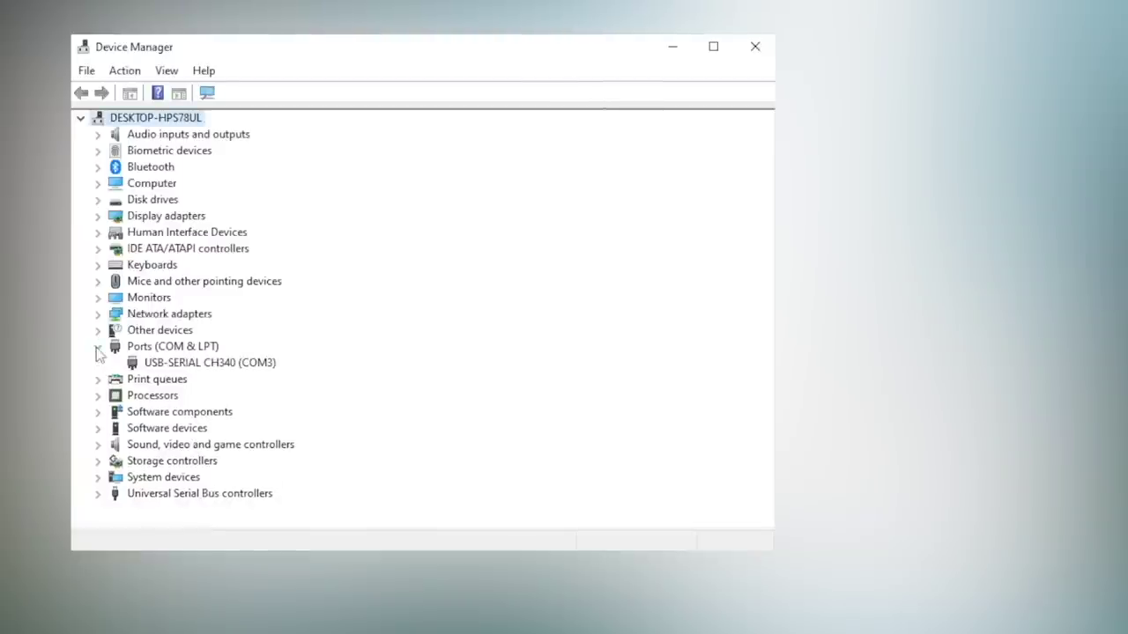
click(188, 364)
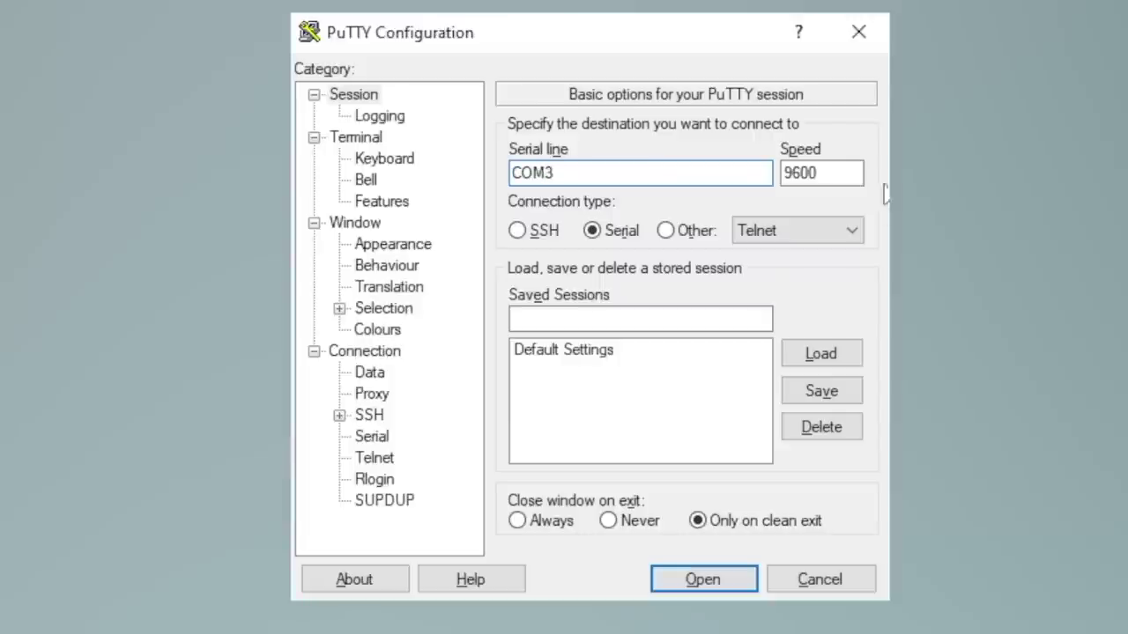
Open a PuTTY COM3 session at 1500000 baud, log in as root, and launch armbian-config
double_click(819, 172)
text(1)
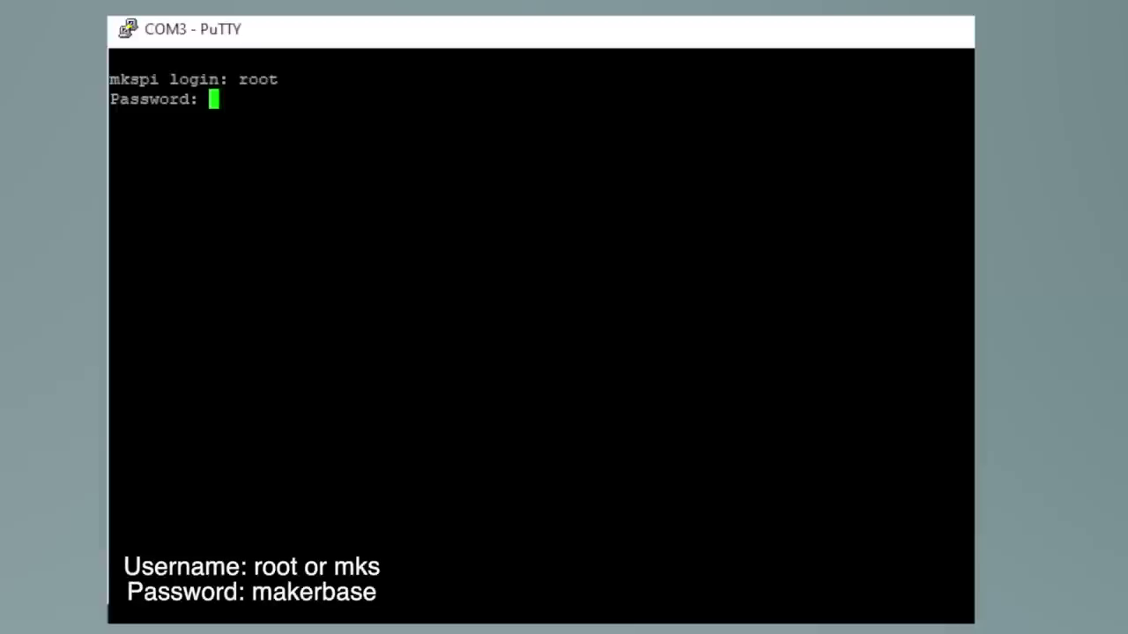
key(Return)
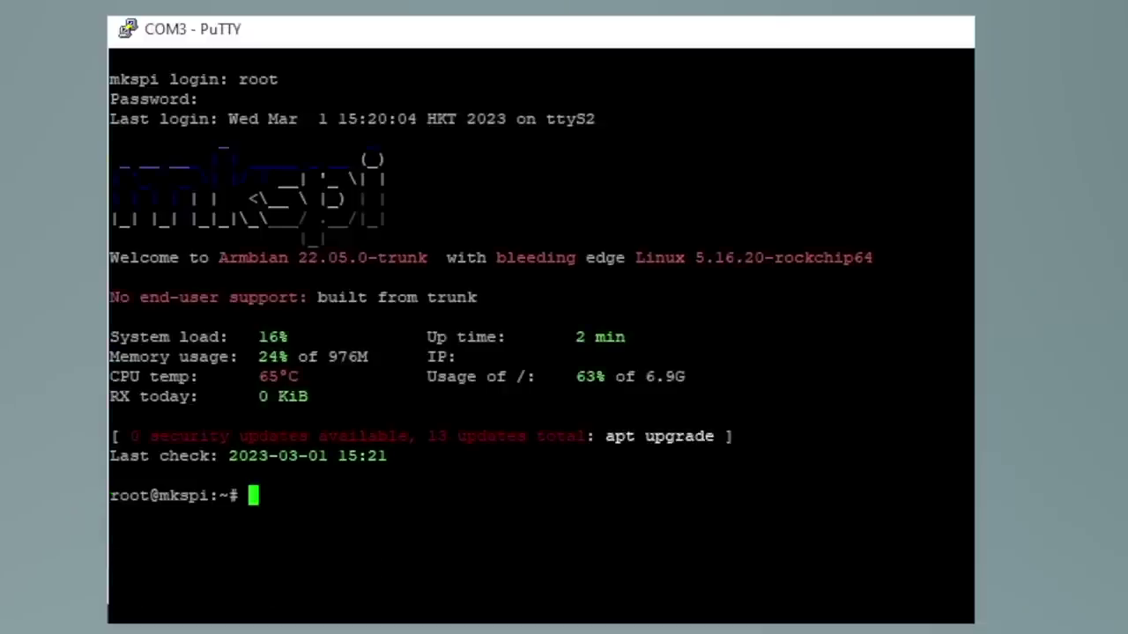
text(armbian-c)
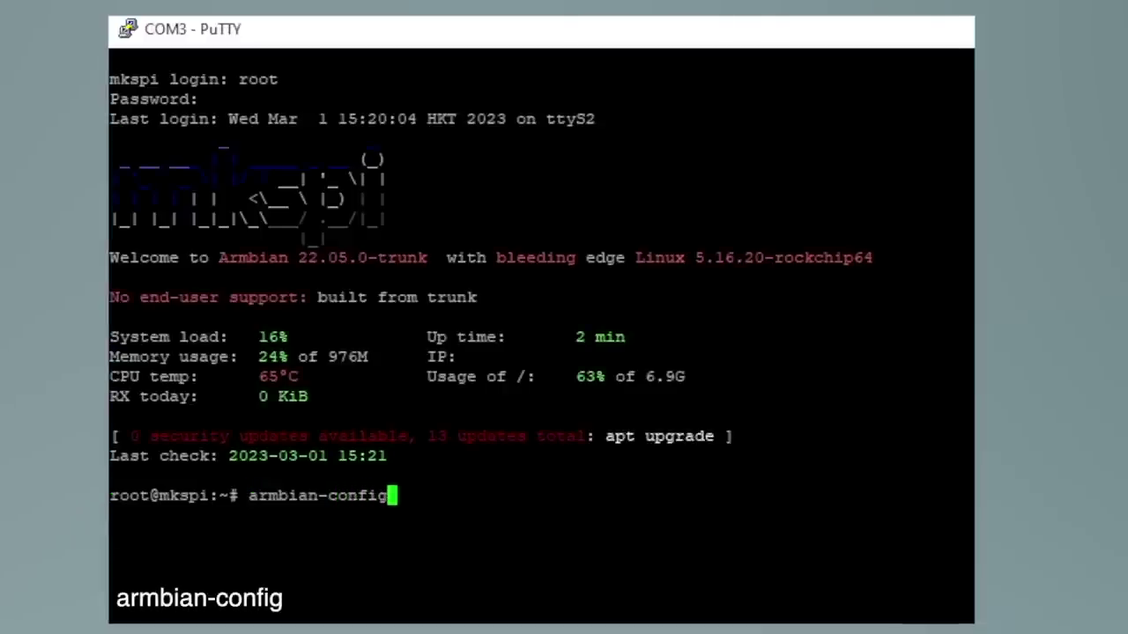
text(onfig)
key(Return)
key(Return)
key(Down)
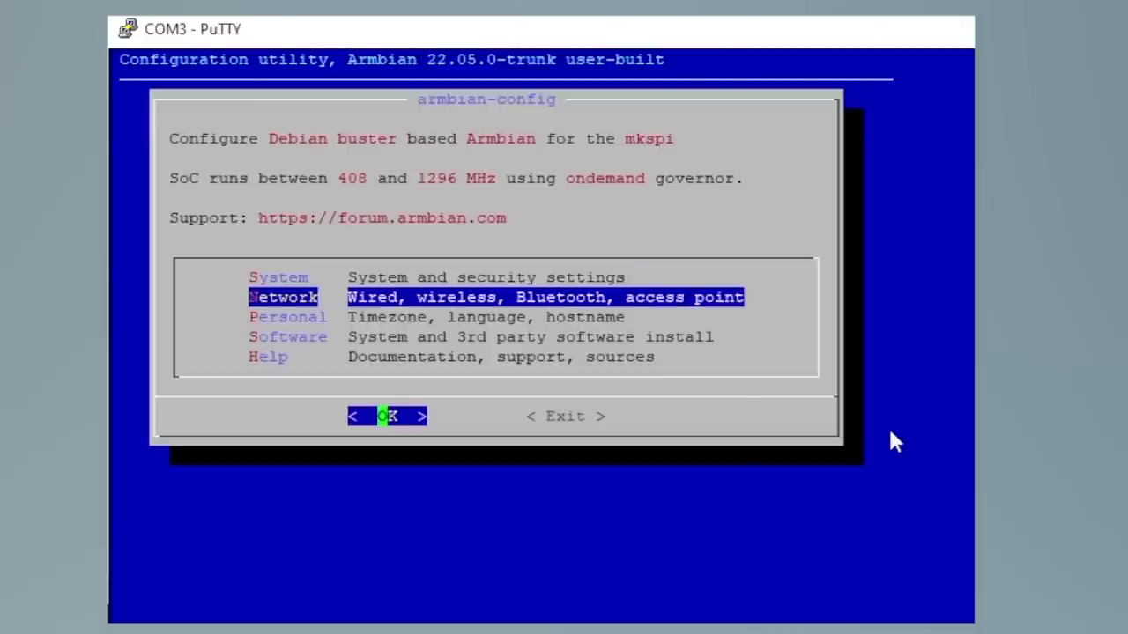
key(Return)
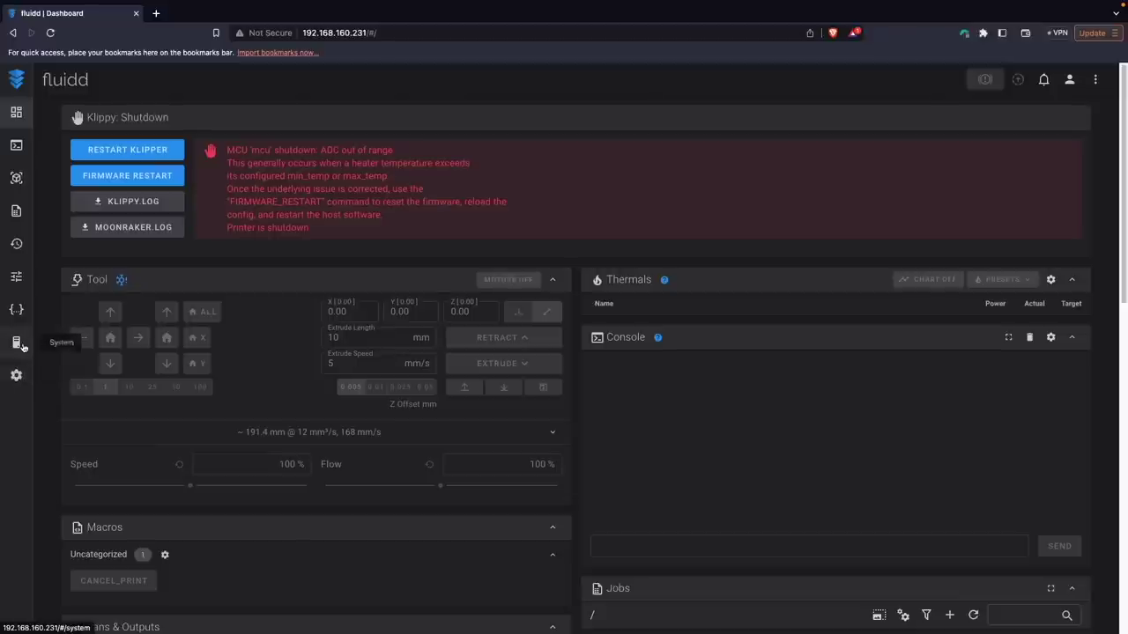
Open printer.cfg in fluidd's configuration files, then select wpa_supplicant-wlan0.conf on BOOT (K:)
click(16, 303)
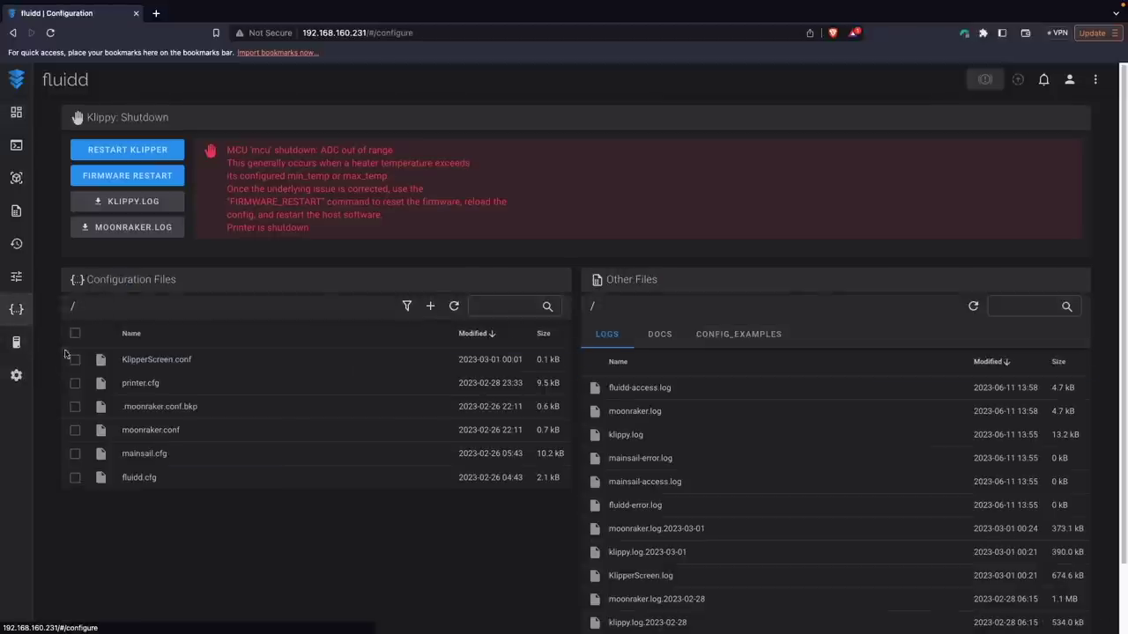
click(141, 383)
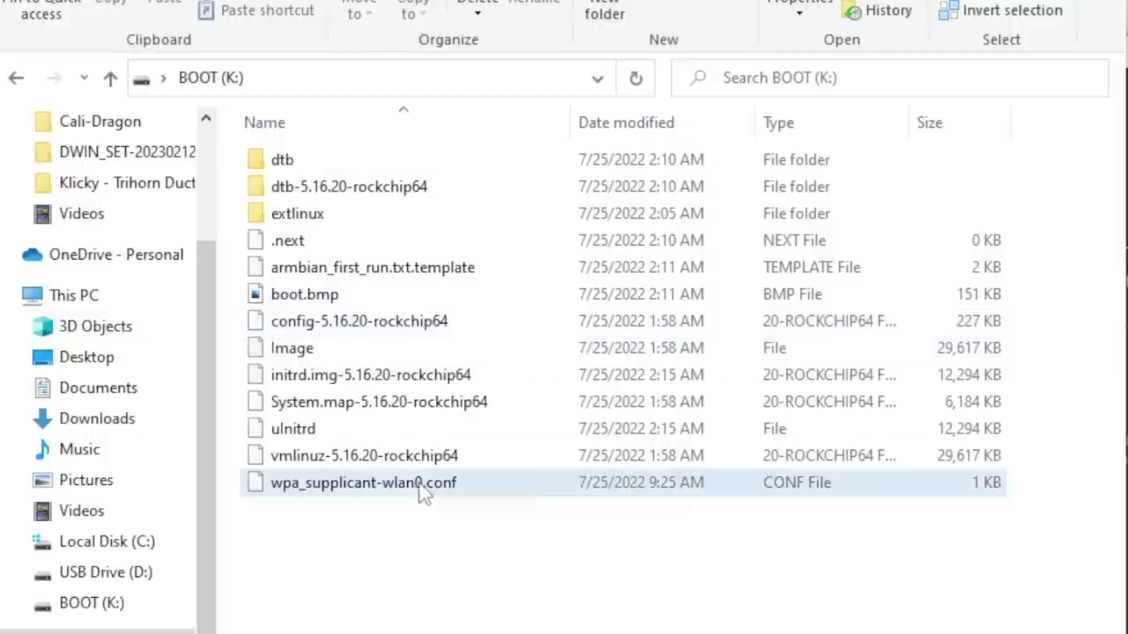
click(422, 493)
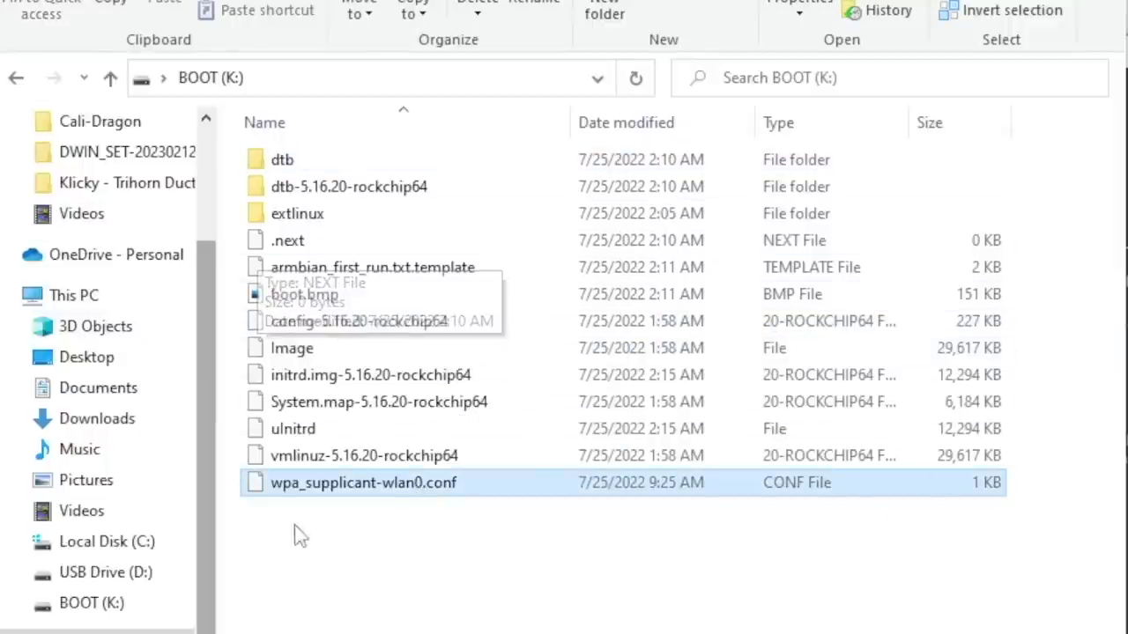
Open wpa_supplicant-wlan0.conf in Notepad++ and select the network name on the ssid line
double_click(528, 490)
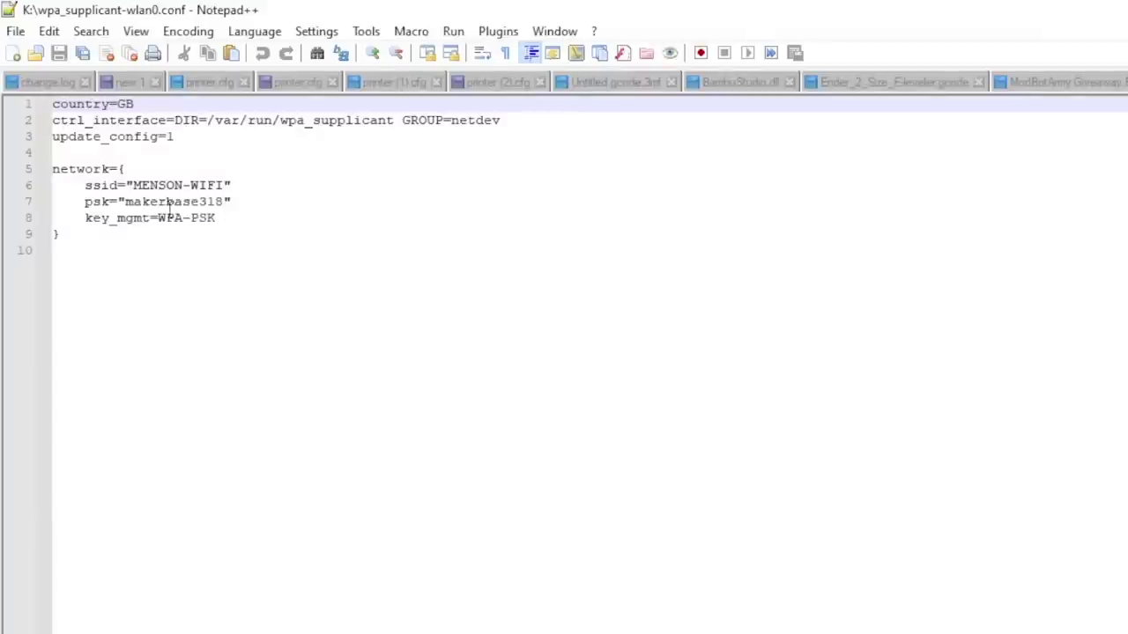
drag(133, 187, 176, 182)
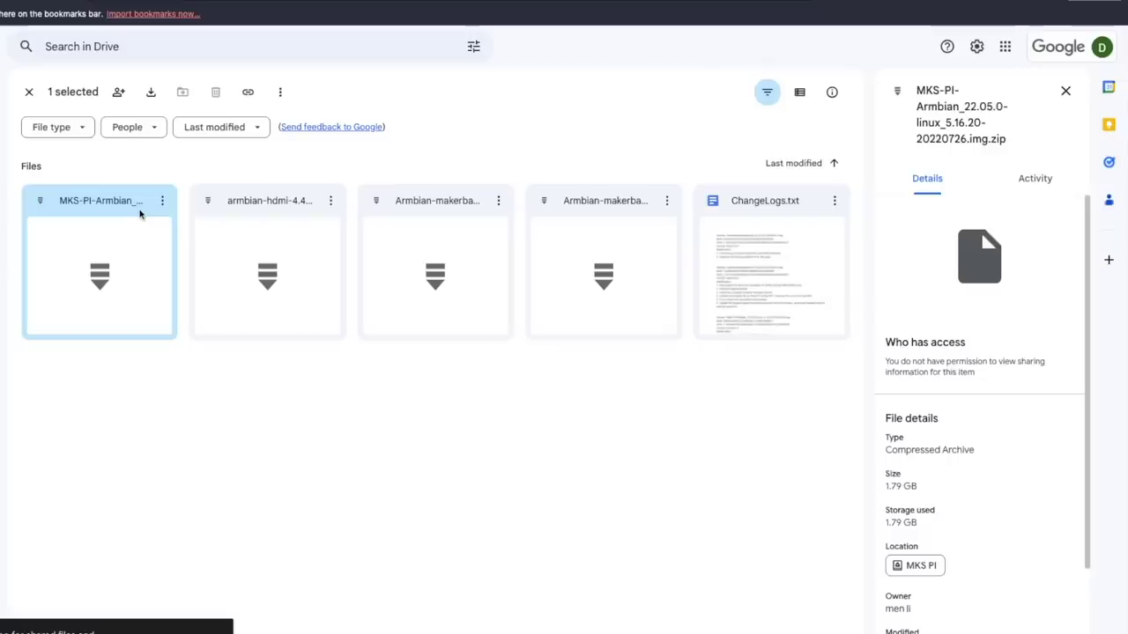
Show the armbian-hdmi image file's details in Google Drive
click(263, 229)
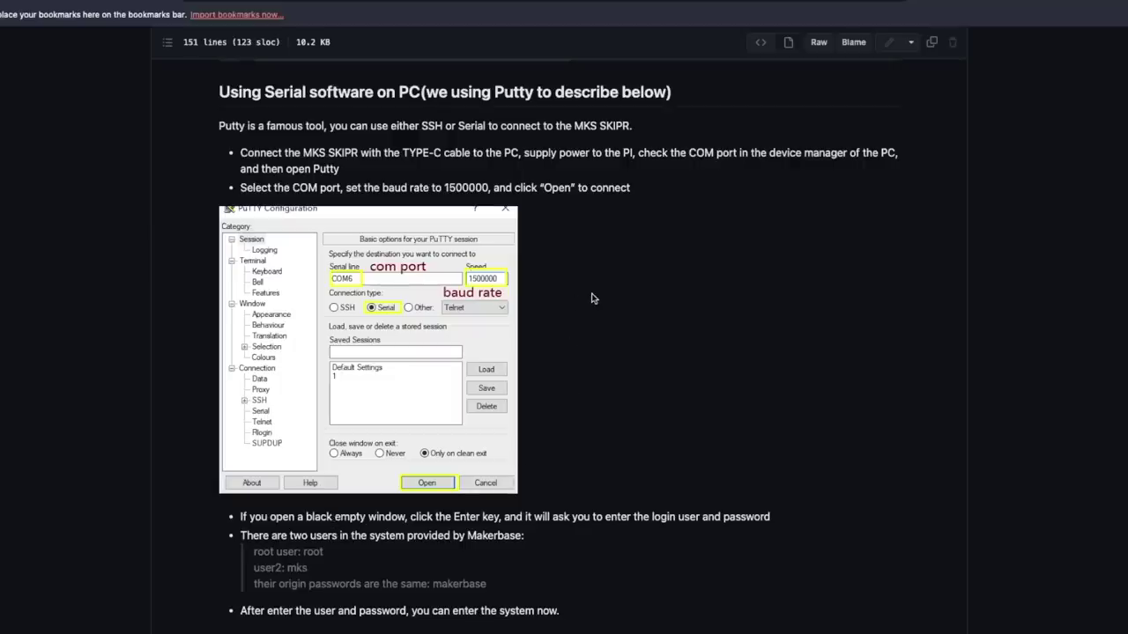
scroll(589, 299, down, 2)
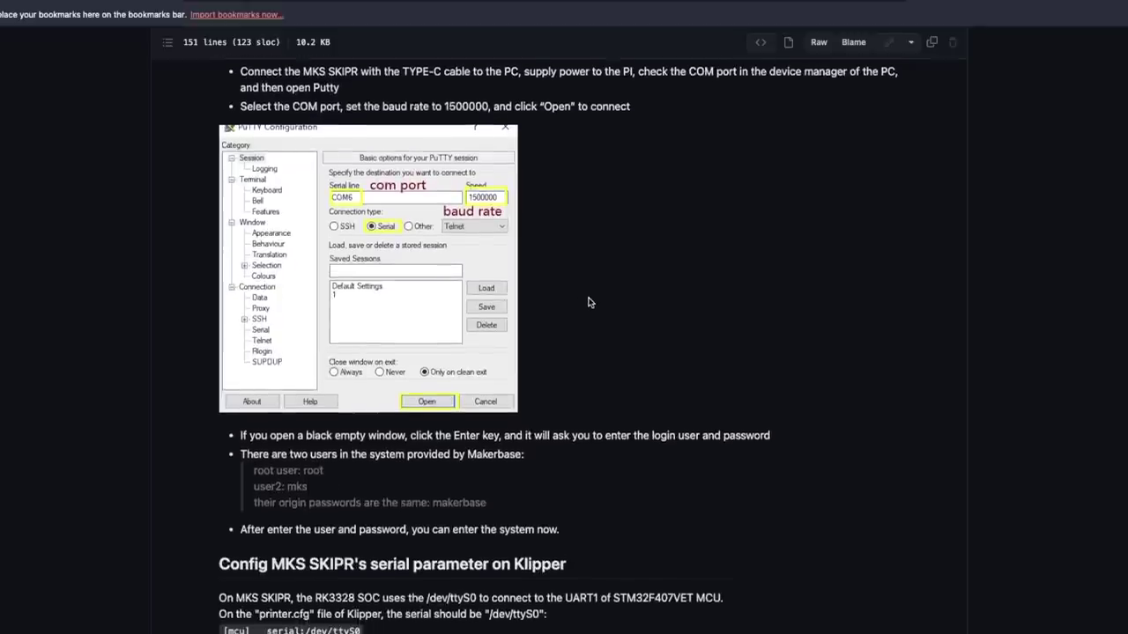